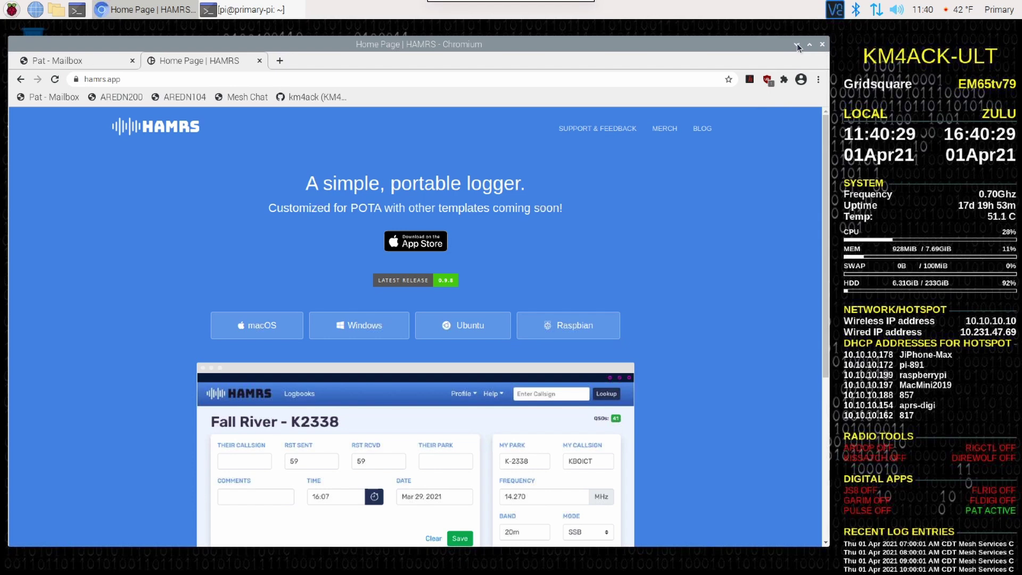
# Minimize the Chromium window on hamrs.app to reveal the Raspberry Pi desktop
pyautogui.click(796, 43)
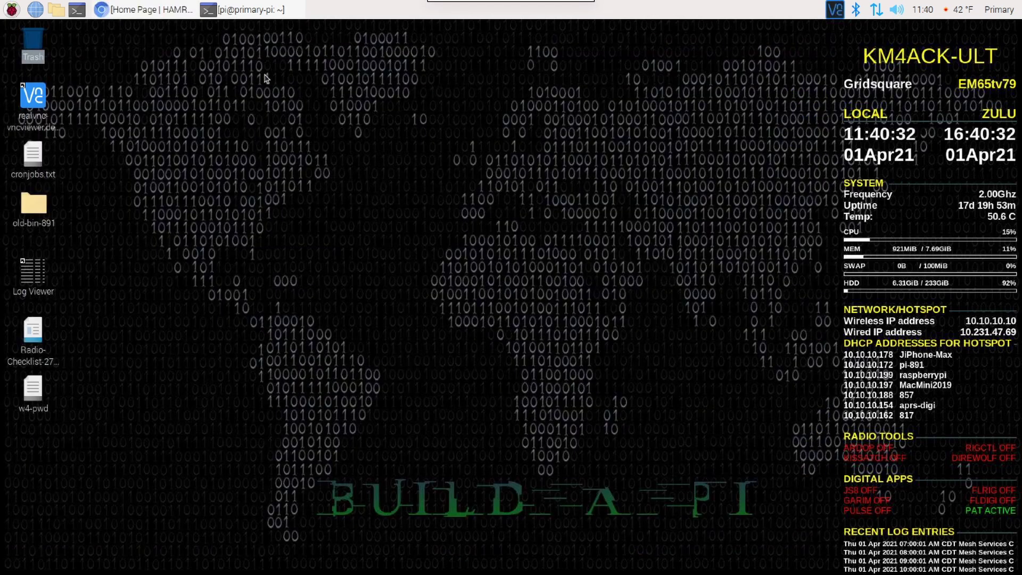
# Restore the terminal, change into ~/Downloads and list its files to find the HAMRS AppImage
pyautogui.click(247, 12)
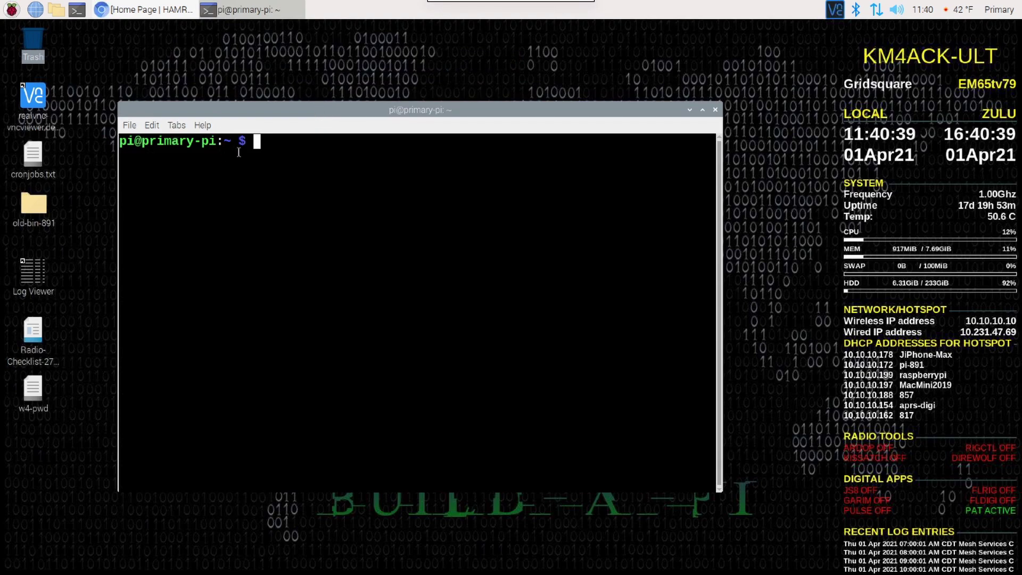
pyautogui.write('cd ')
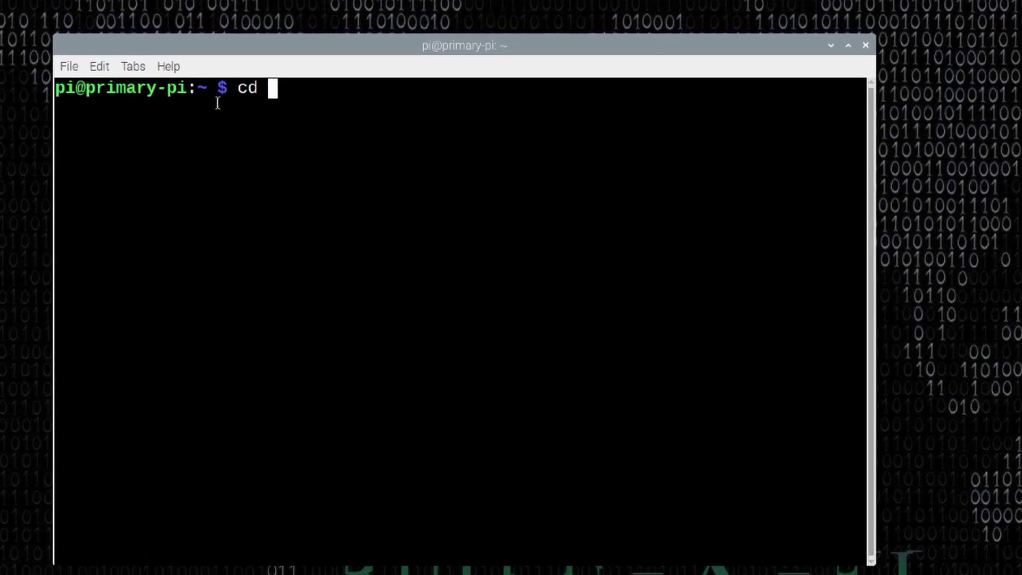
pyautogui.write('~/Do')
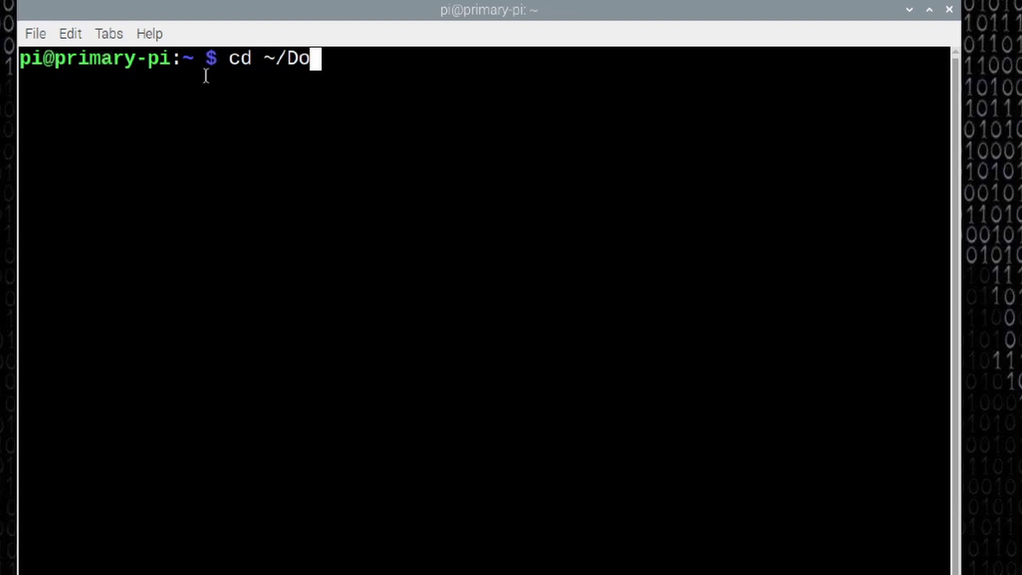
pyautogui.press('Tab')
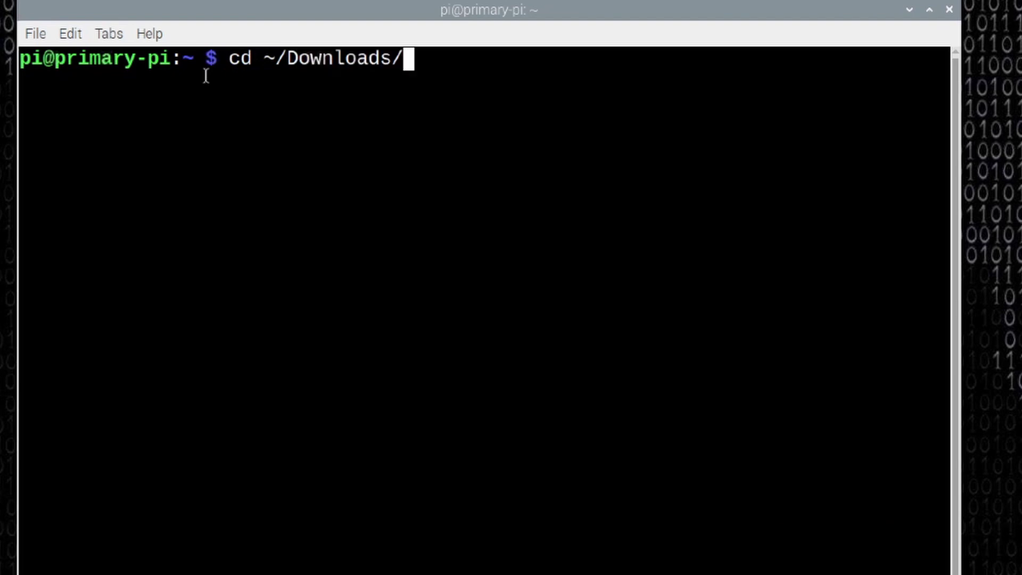
pyautogui.press('Return')
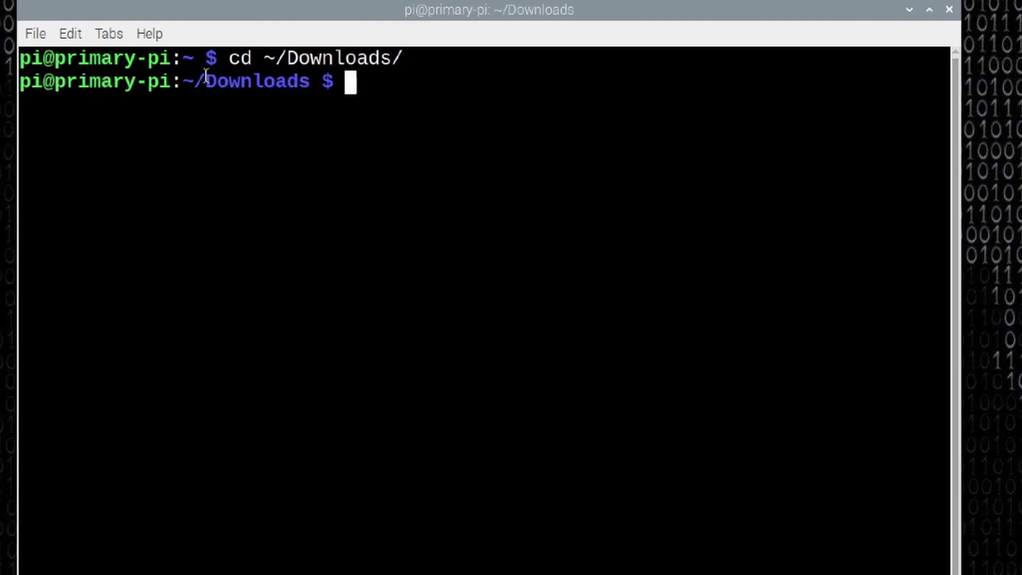
pyautogui.write('ls')
pyautogui.press('Return')
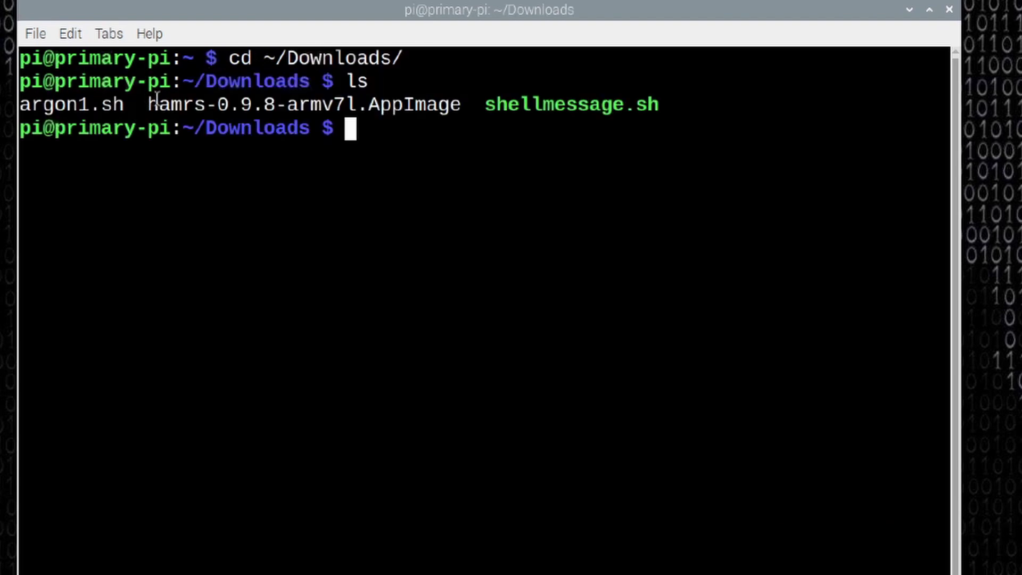
pyautogui.moveTo(150, 105); pyautogui.dragTo(460, 109)
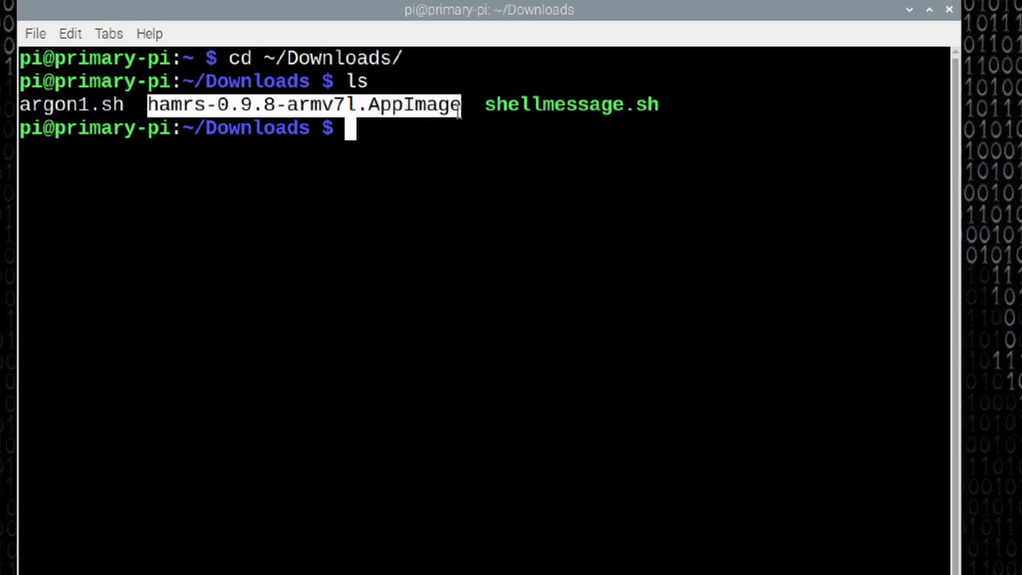
pyautogui.click(376, 133)
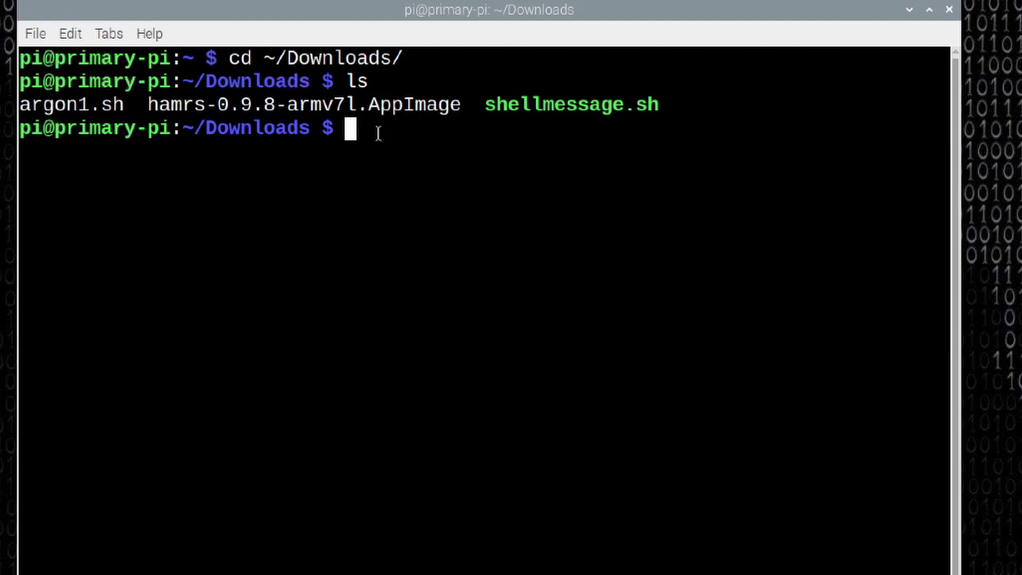
# Make hamrs-0.9.8-armv7l.AppImage executable with chmod +x and confirm it lists in green
pyautogui.write('chmod +x ham')
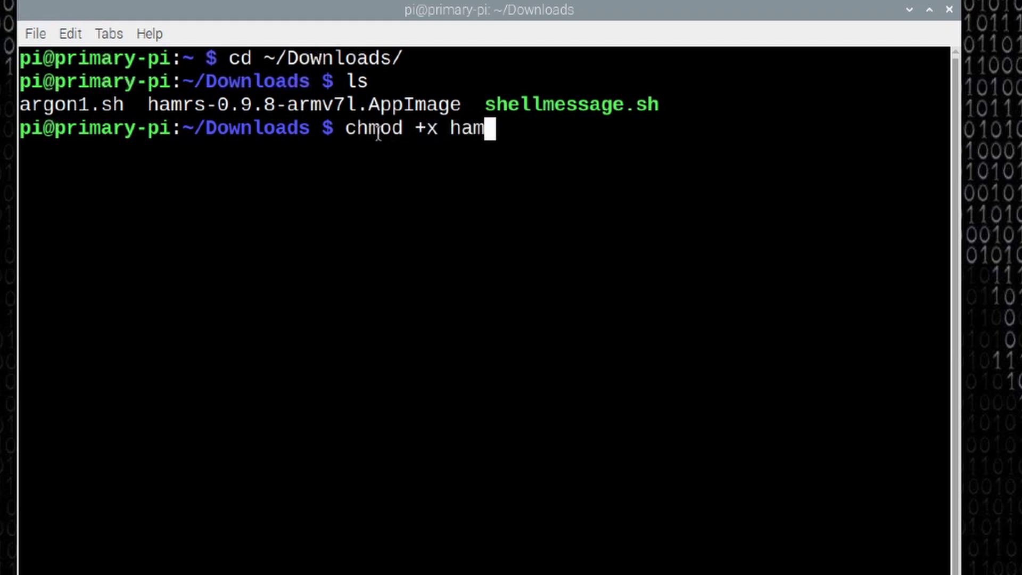
pyautogui.press('Tab')
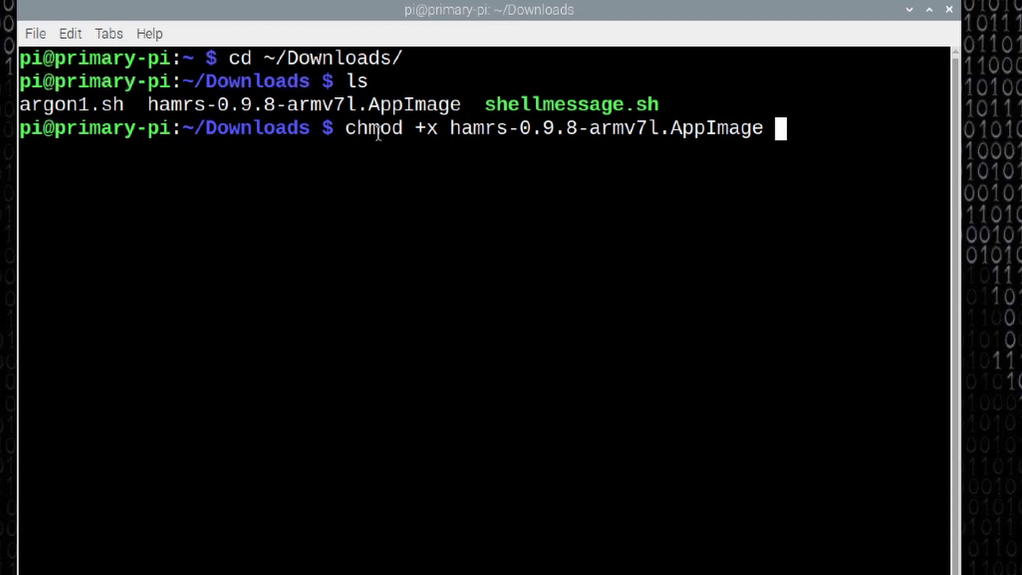
pyautogui.press('Return')
pyautogui.write('ls')
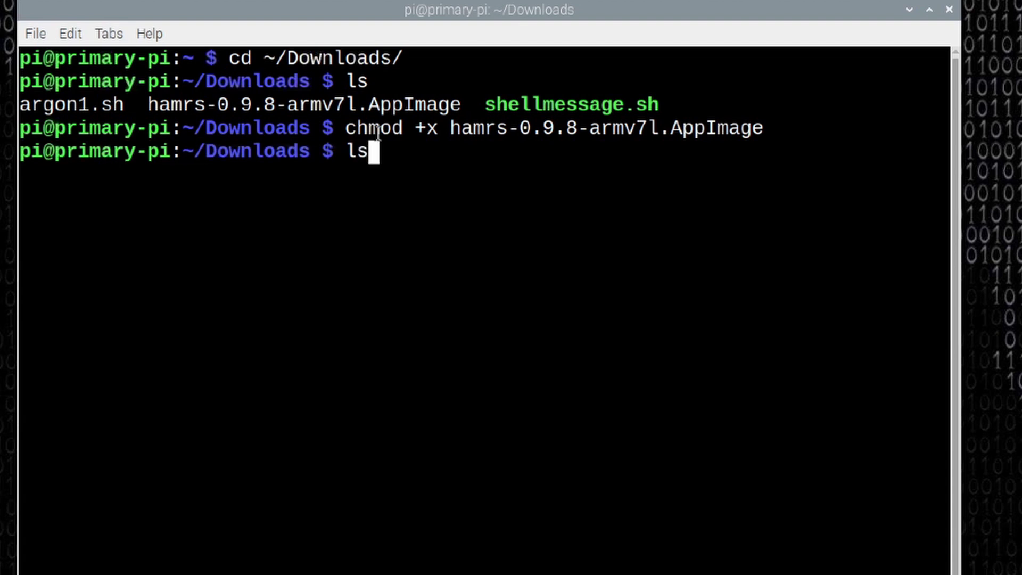
pyautogui.press('Return')
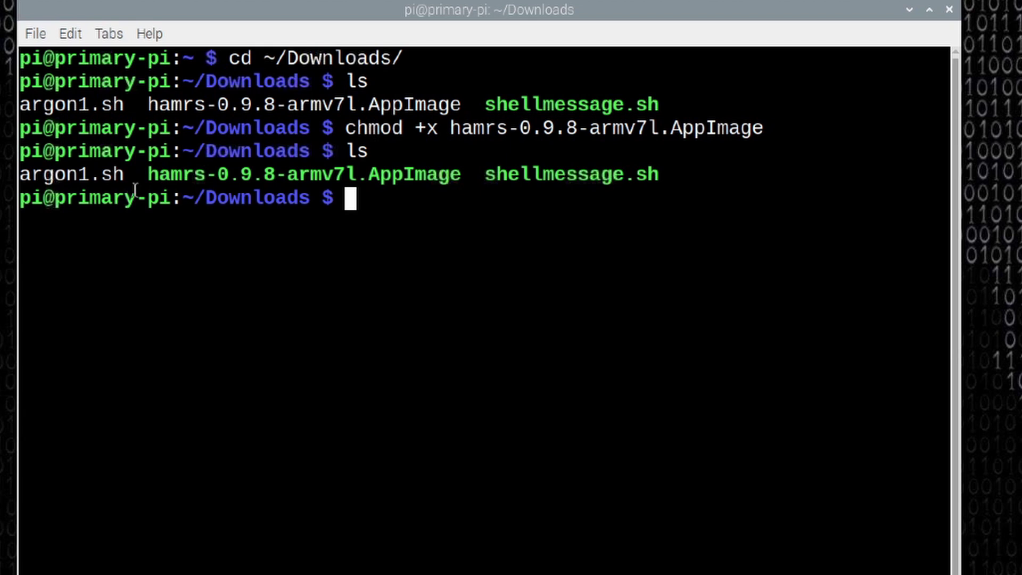
pyautogui.moveTo(148, 174); pyautogui.dragTo(450, 177)
pyautogui.click(380, 198)
# Run ./hamrs-0.9.8-armv7l.AppImage to launch HAMRS
pyautogui.write('./')
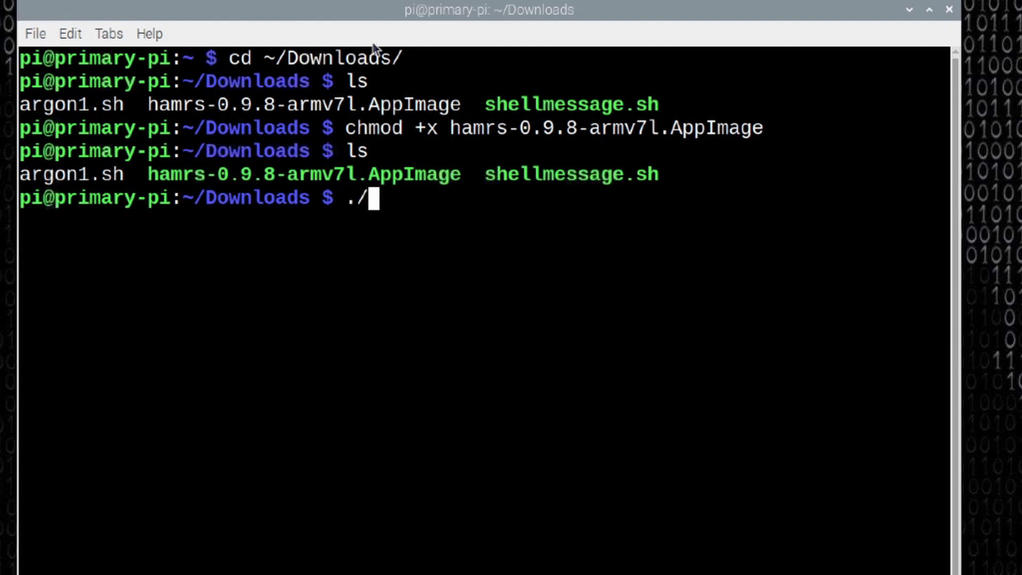
pyautogui.write('ham')
pyautogui.press('Tab')
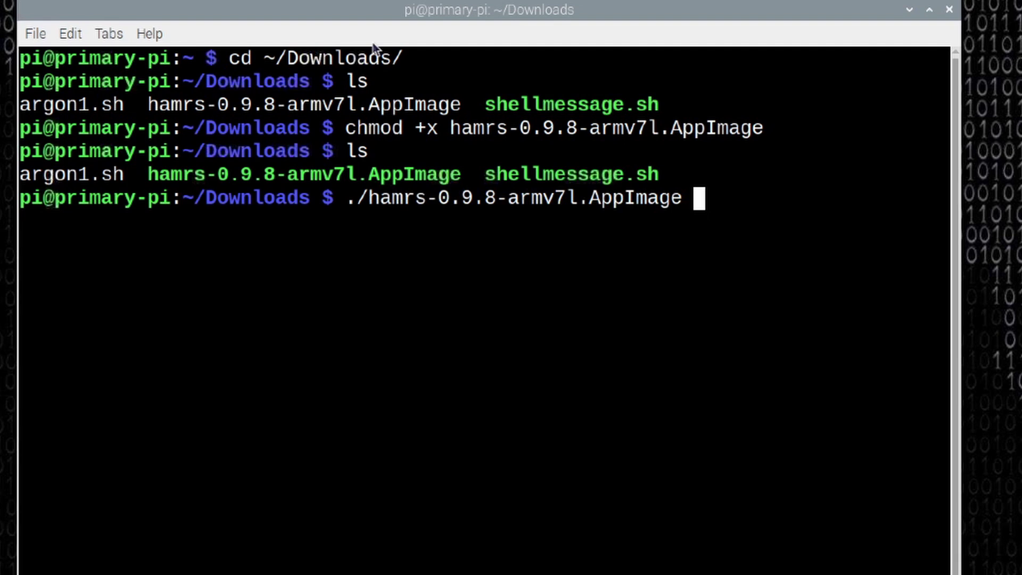
pyautogui.press('Return')
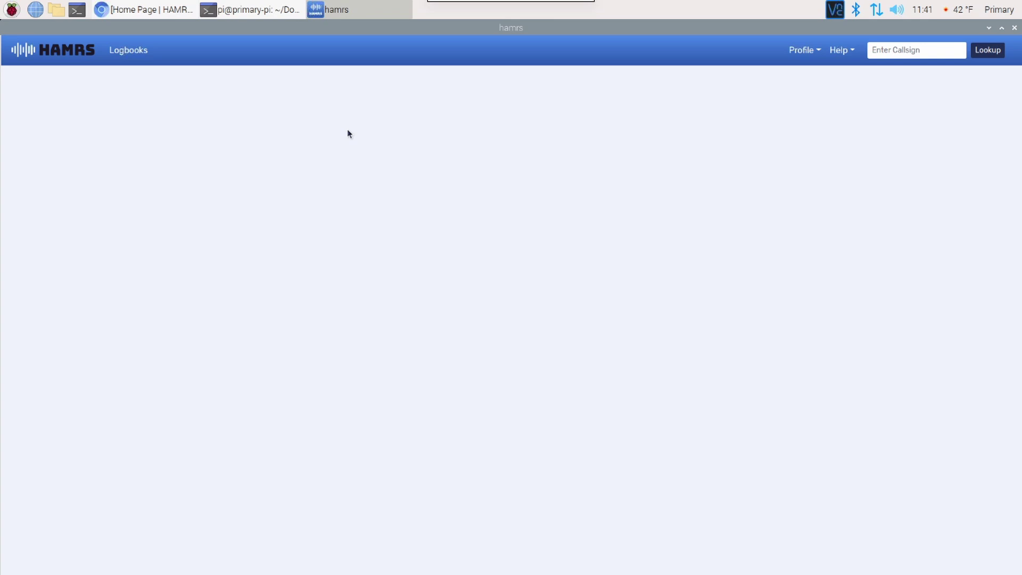
# Open Edit Current Profile and save the operator's callsign and name as they are
pyautogui.click(798, 53)
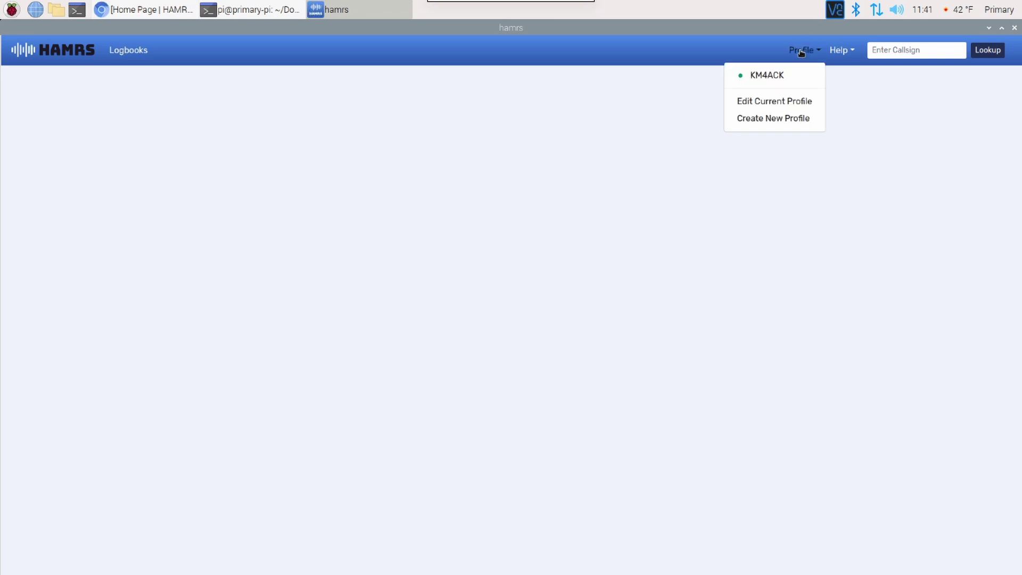
pyautogui.click(770, 104)
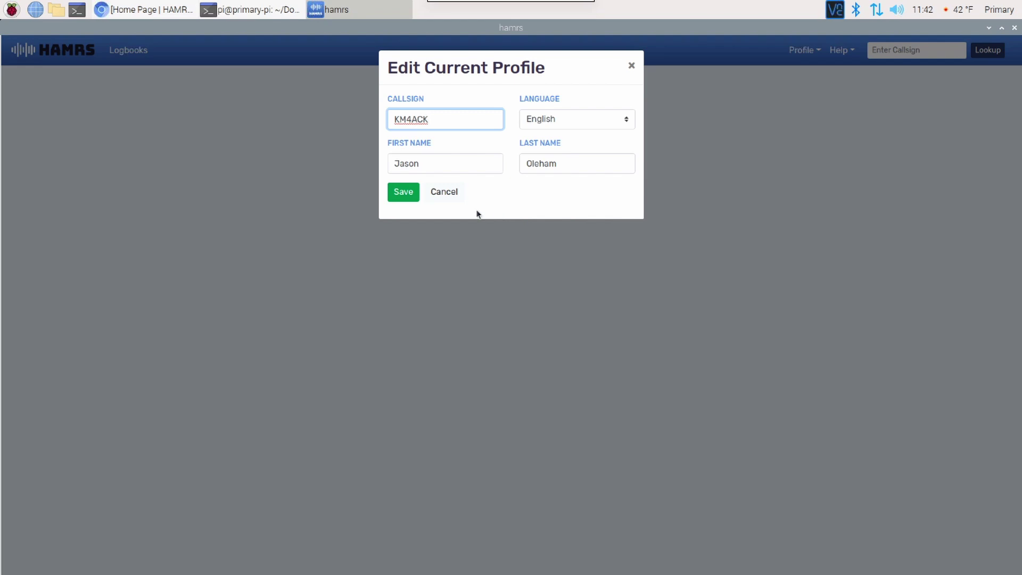
pyautogui.click(403, 194)
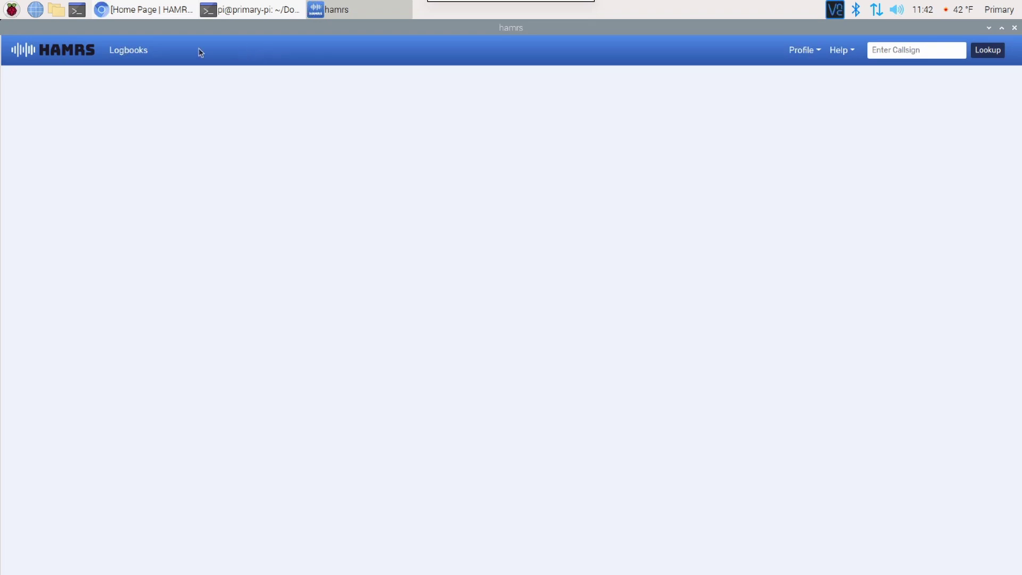
# Create a new logbook titled 'Test POTA' using the Parks on the Air template
pyautogui.click(131, 51)
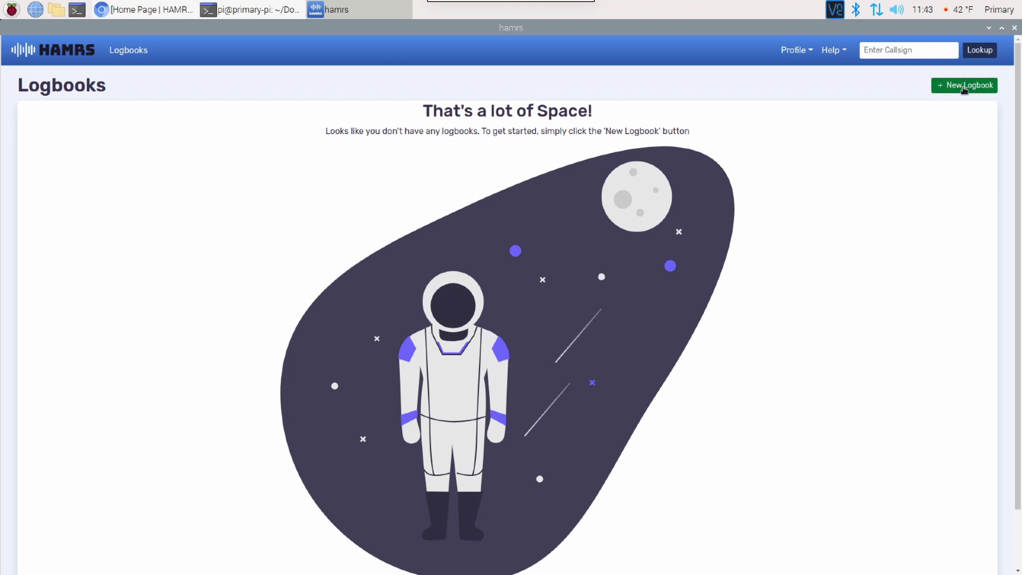
pyautogui.click(962, 87)
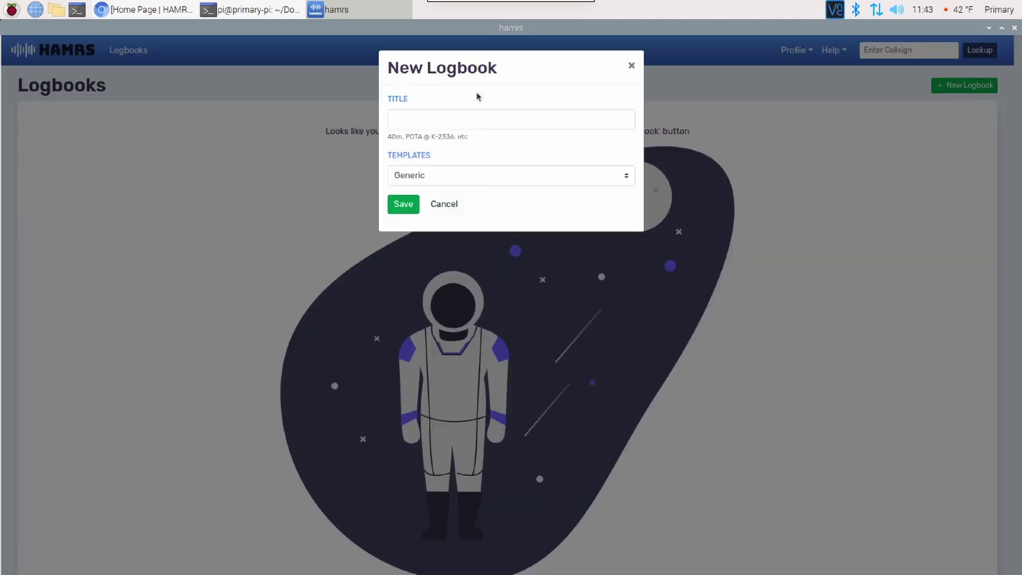
pyautogui.click(418, 119)
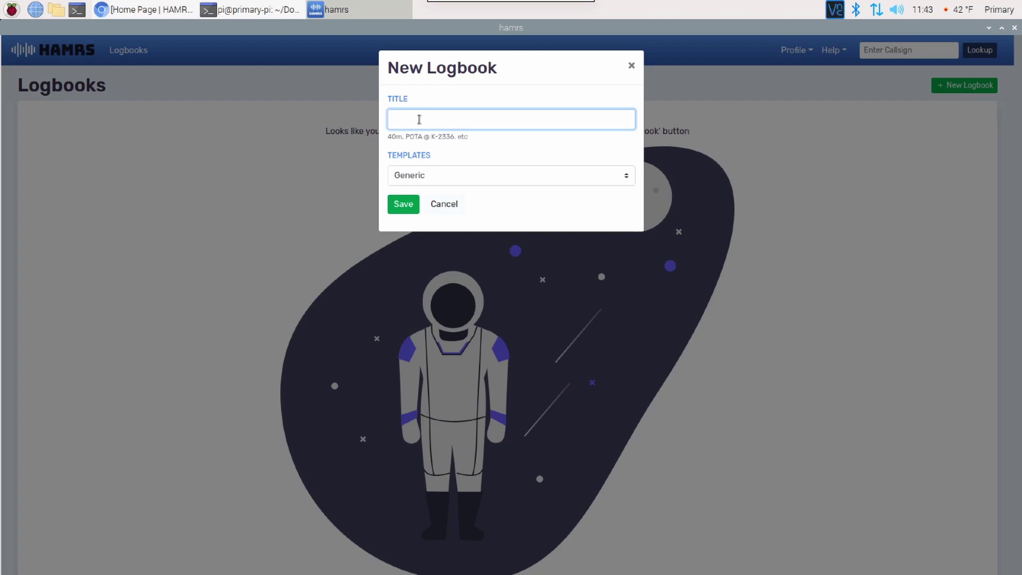
pyautogui.write('Test POTA')
pyautogui.click(425, 181)
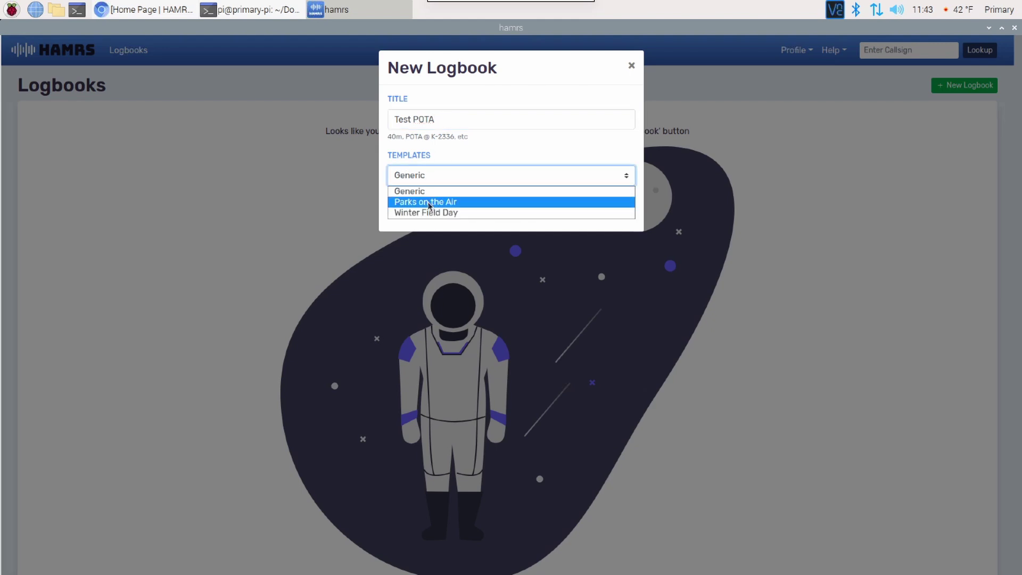
pyautogui.click(434, 204)
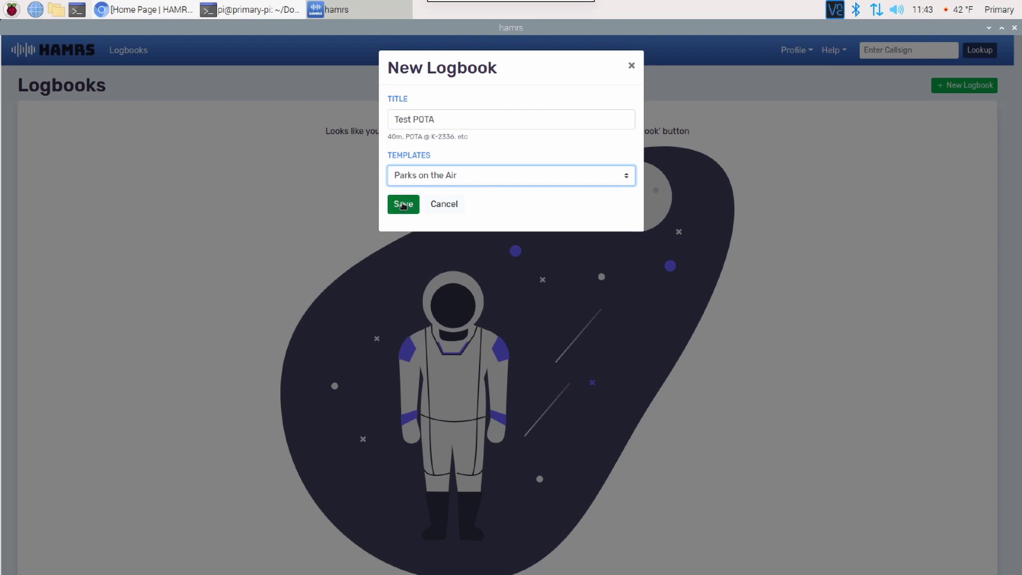
pyautogui.click(403, 205)
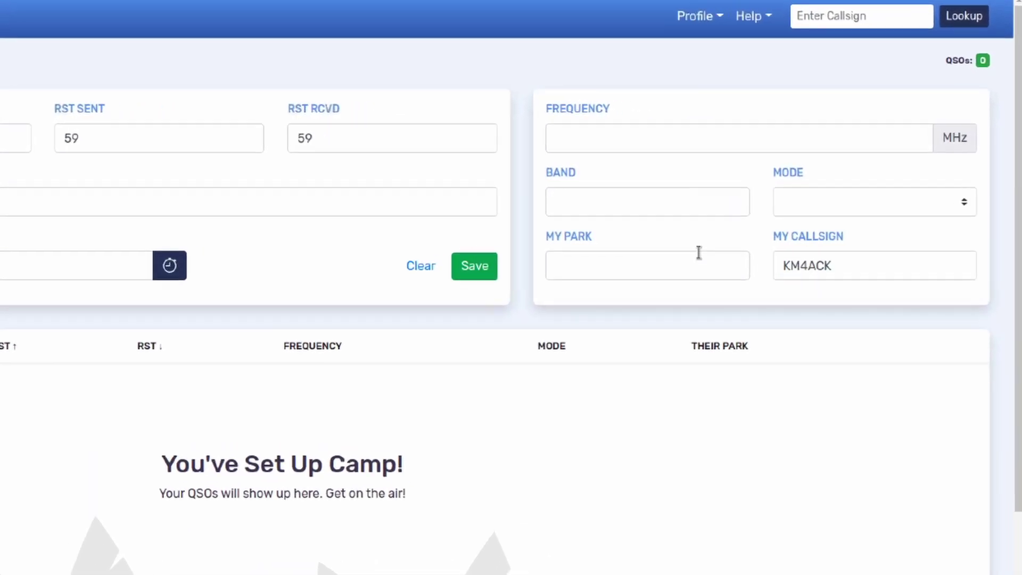
# Enter frequency 7.200, choose SSB mode, and set My Park to K-9999
pyautogui.click(612, 134)
pyautogui.write('7.200')
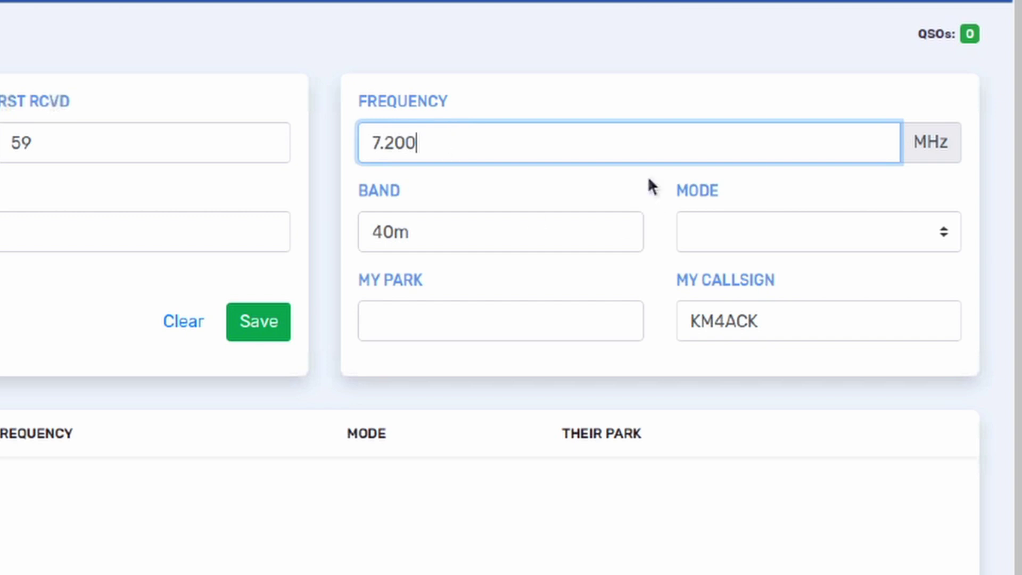
pyautogui.click(721, 235)
pyautogui.click(720, 263)
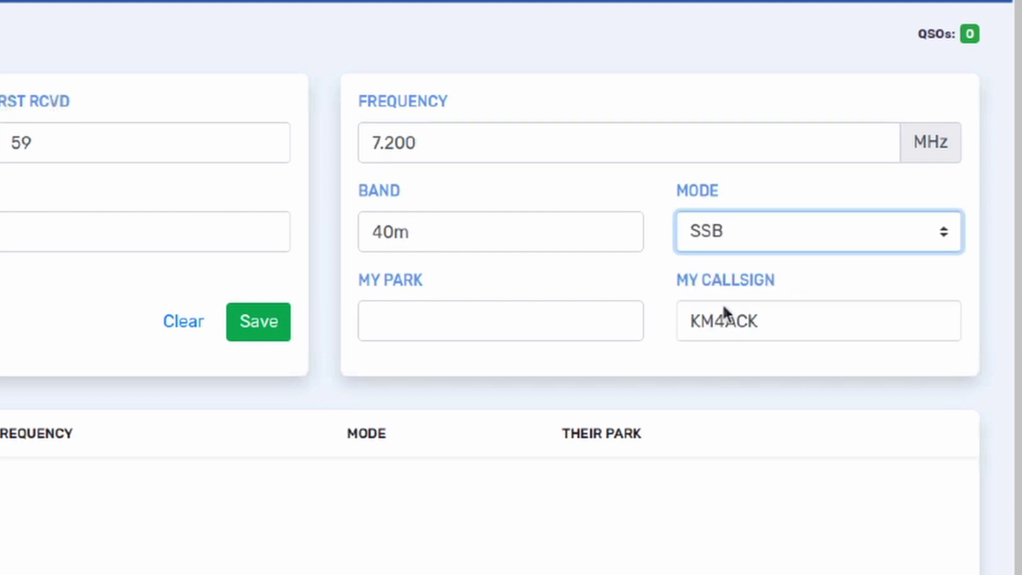
pyautogui.click(472, 312)
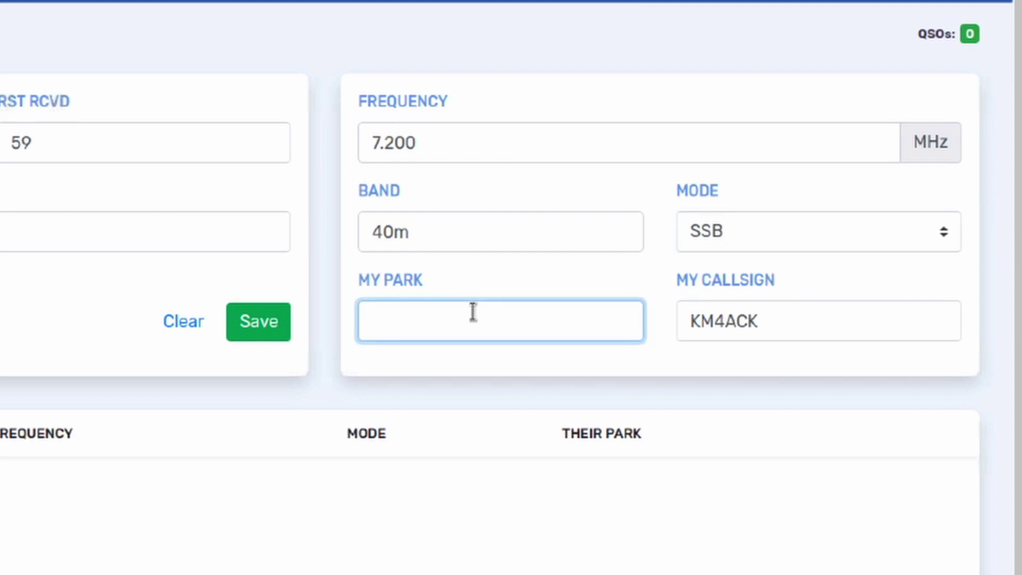
pyautogui.write('K-9999')
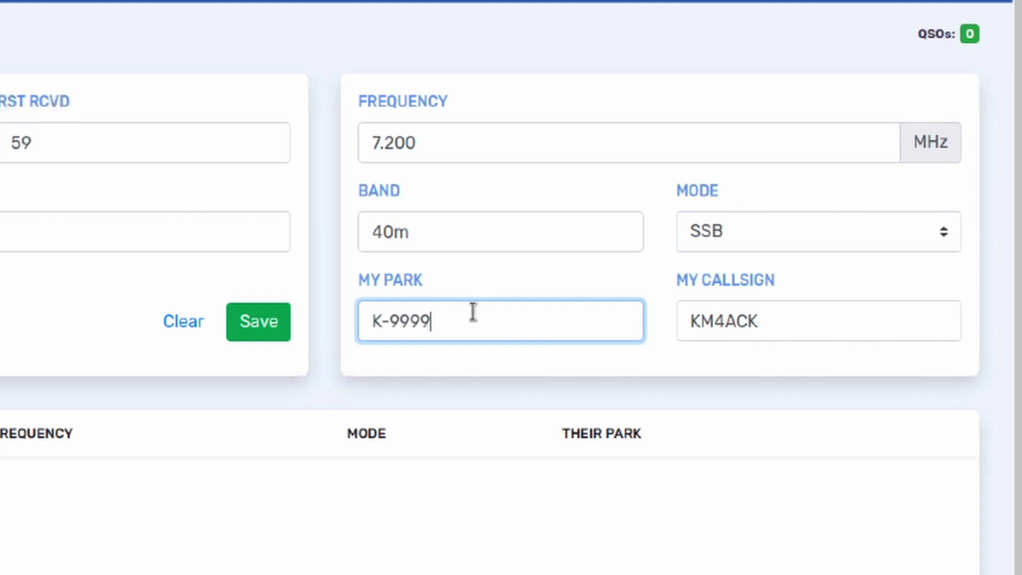
pyautogui.click(309, 381)
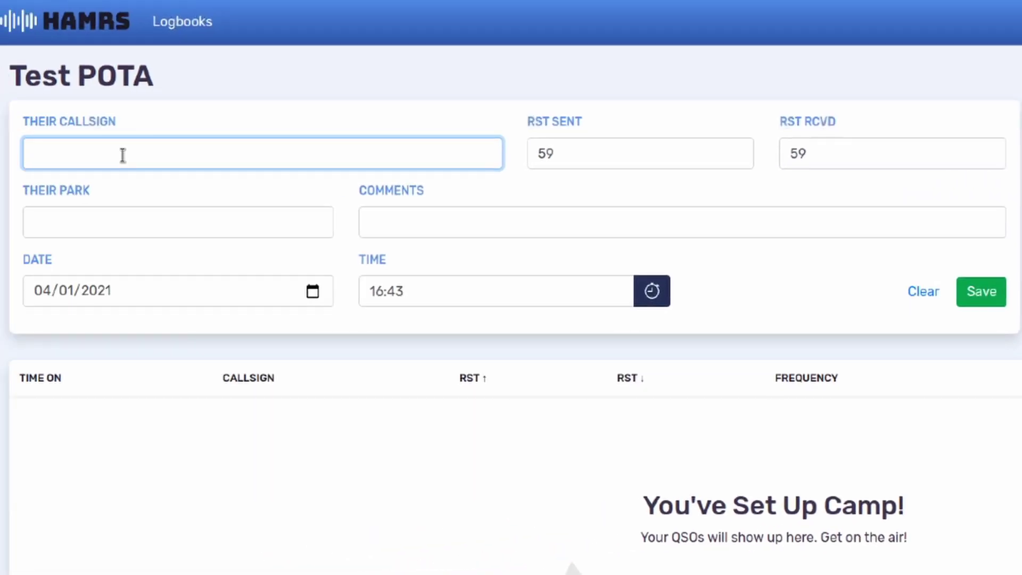
pyautogui.write('W4WFC')
pyautogui.press('Tab')
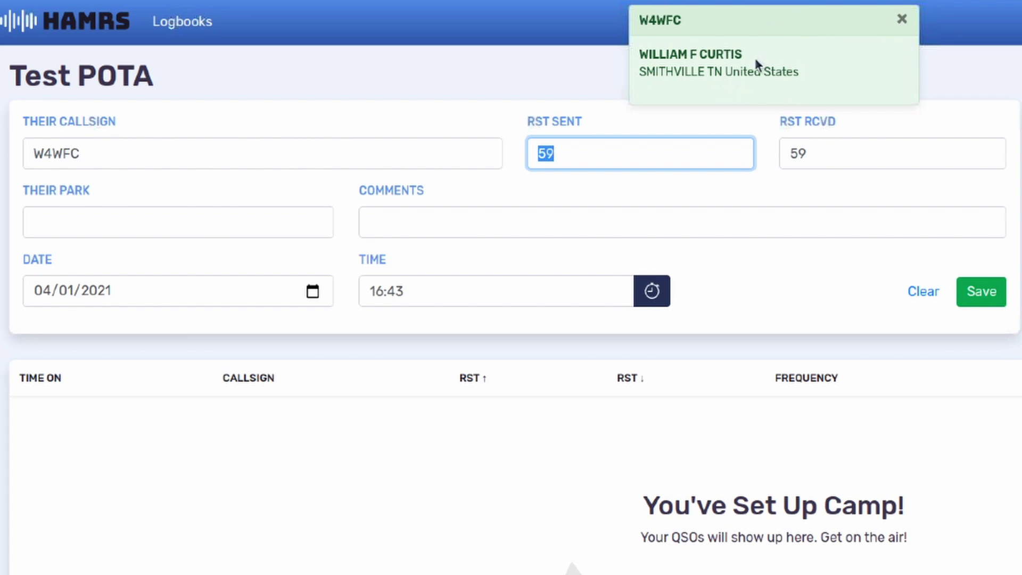
pyautogui.click(902, 19)
pyautogui.click(598, 153)
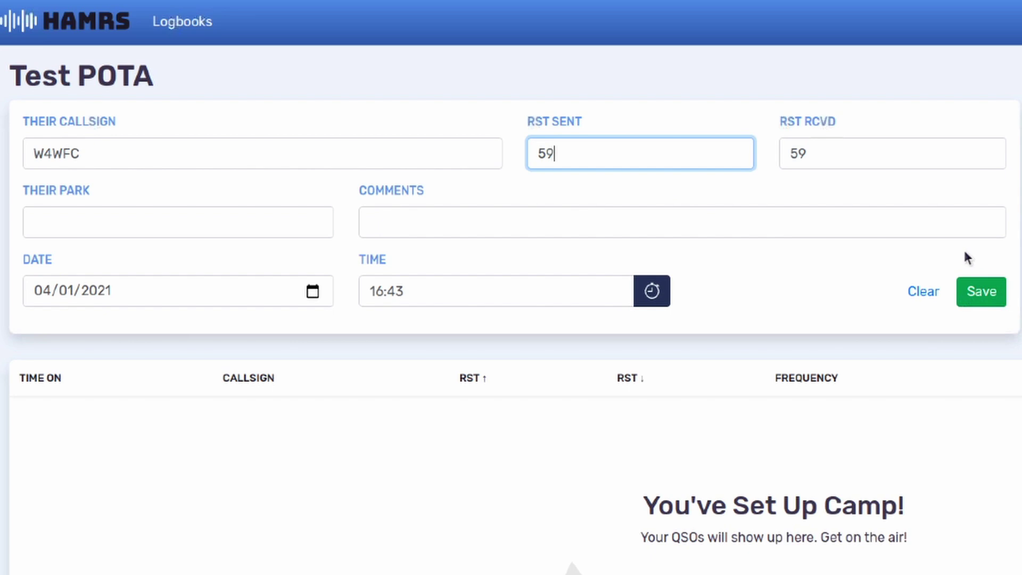
pyautogui.press('Return')
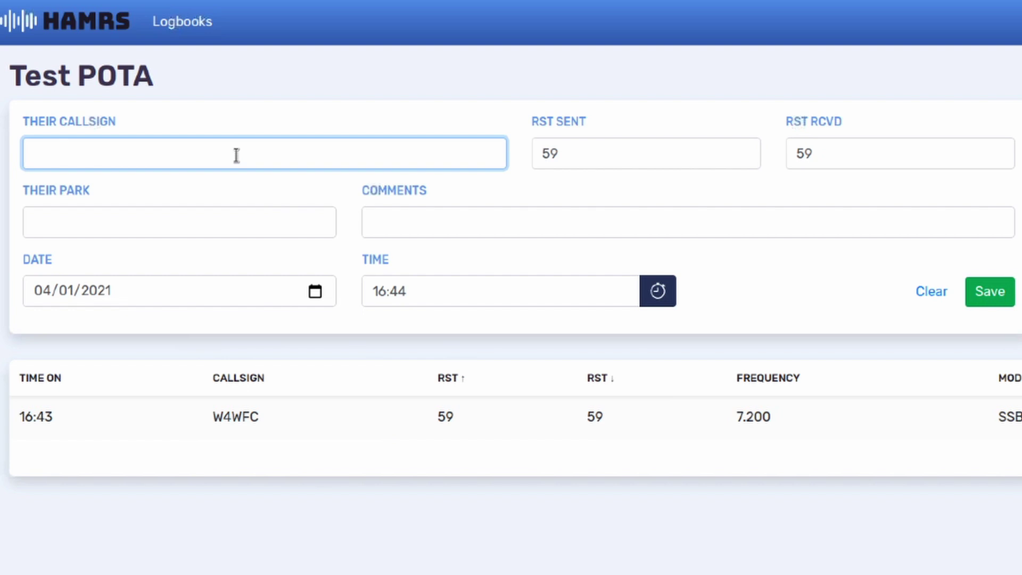
pyautogui.write('KF7VUT')
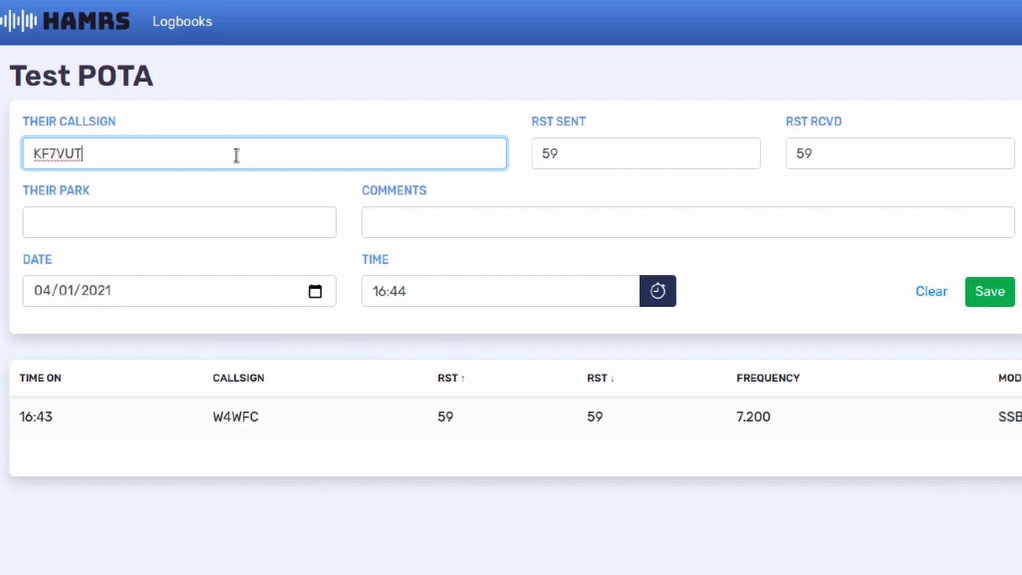
pyautogui.press('Tab')
pyautogui.write('33')
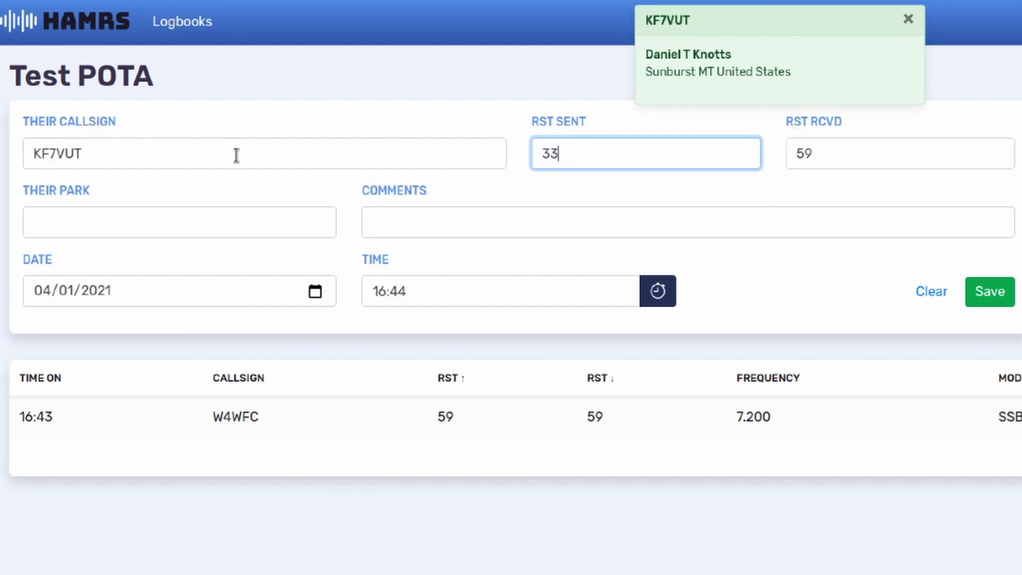
pyautogui.press('Tab')
pyautogui.write('33')
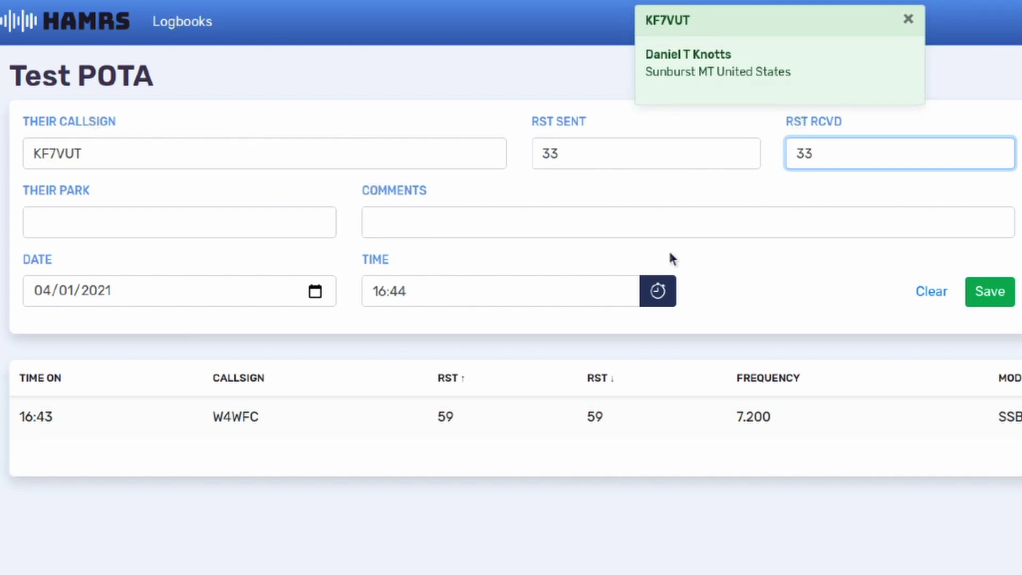
pyautogui.press('Return')
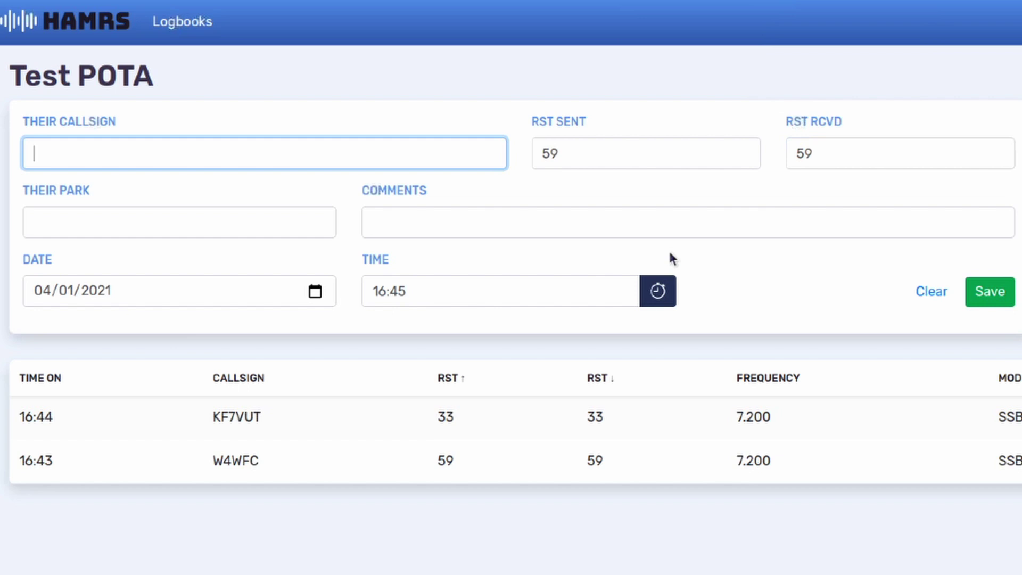
pyautogui.write('KG4IKT')
pyautogui.press('Tab')
pyautogui.press('Tab')
pyautogui.press('Tab')
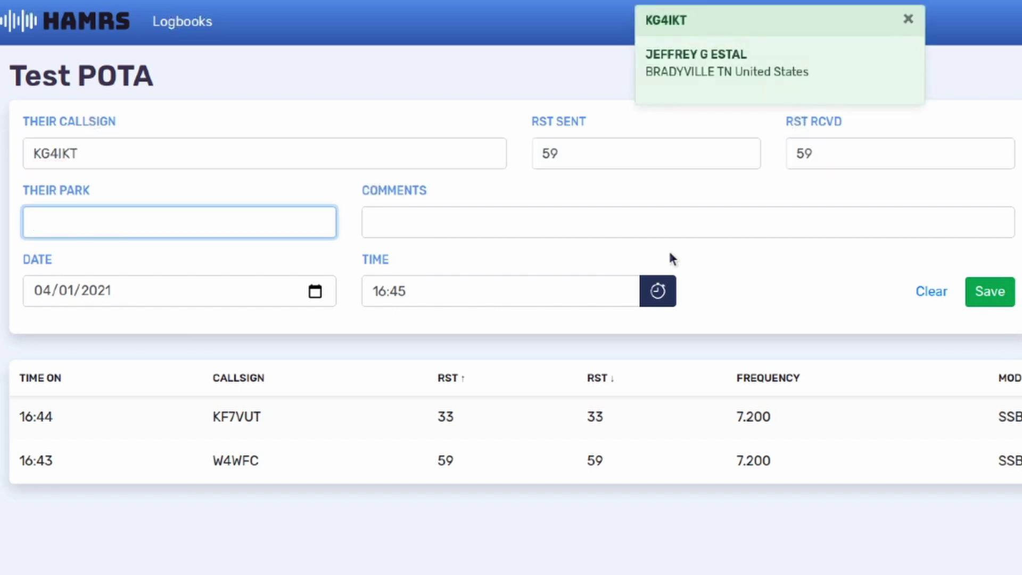
pyautogui.write('K-3333')
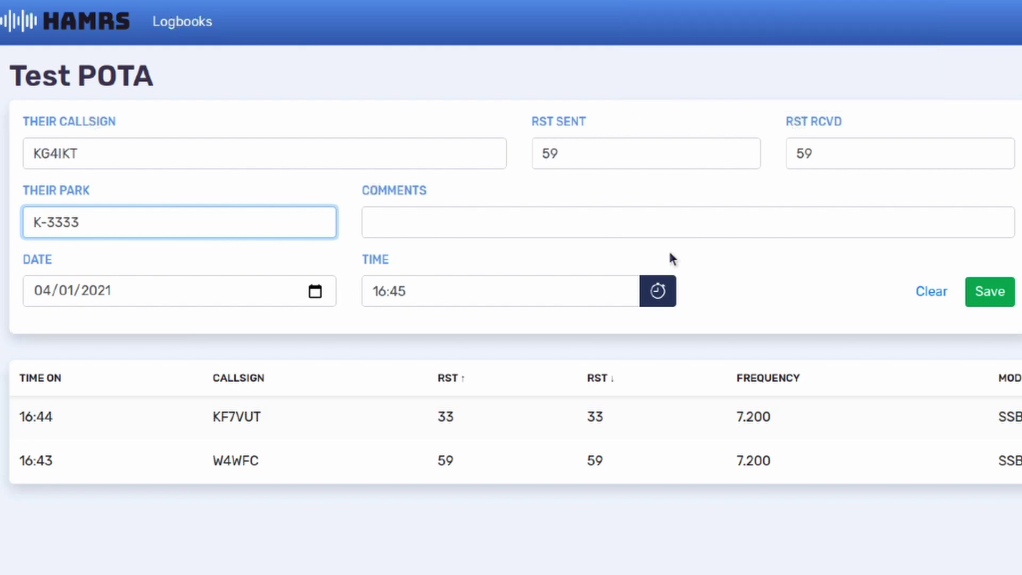
pyautogui.press('Return')
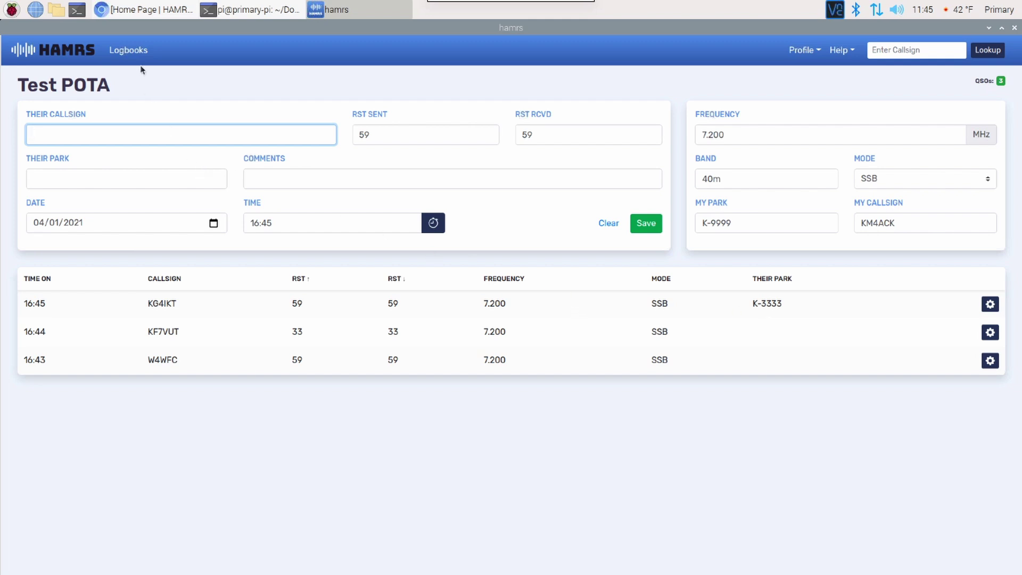
# Export the Test POTA logbook as an ADI file named Test POTA.adi to the Desktop
pyautogui.click(118, 52)
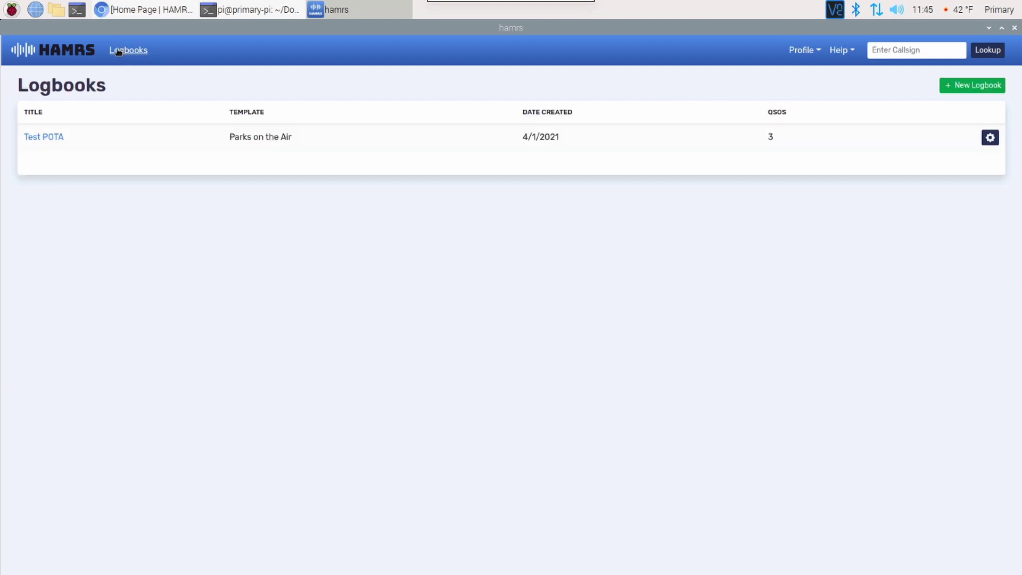
pyautogui.click(989, 139)
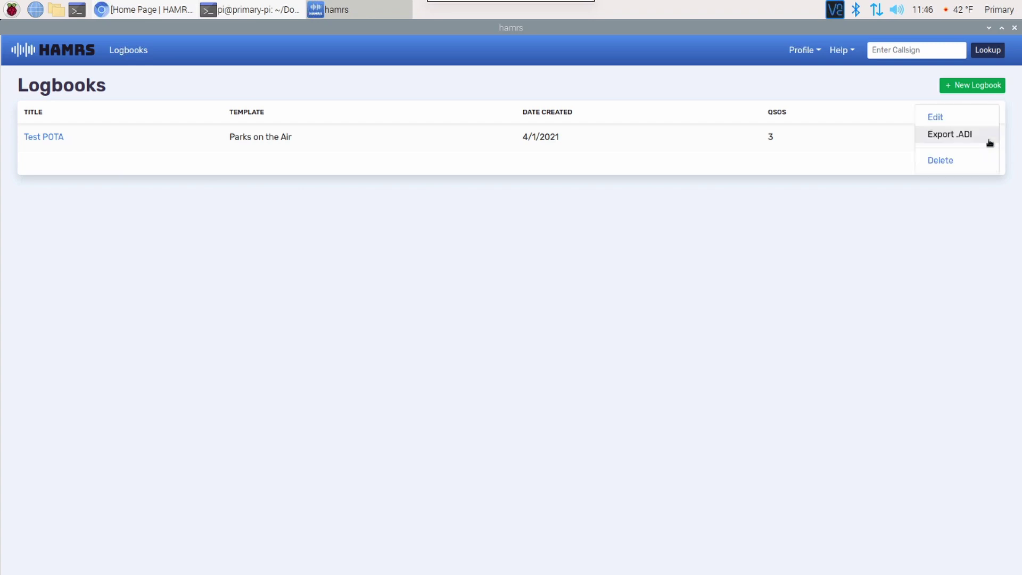
pyautogui.click(944, 139)
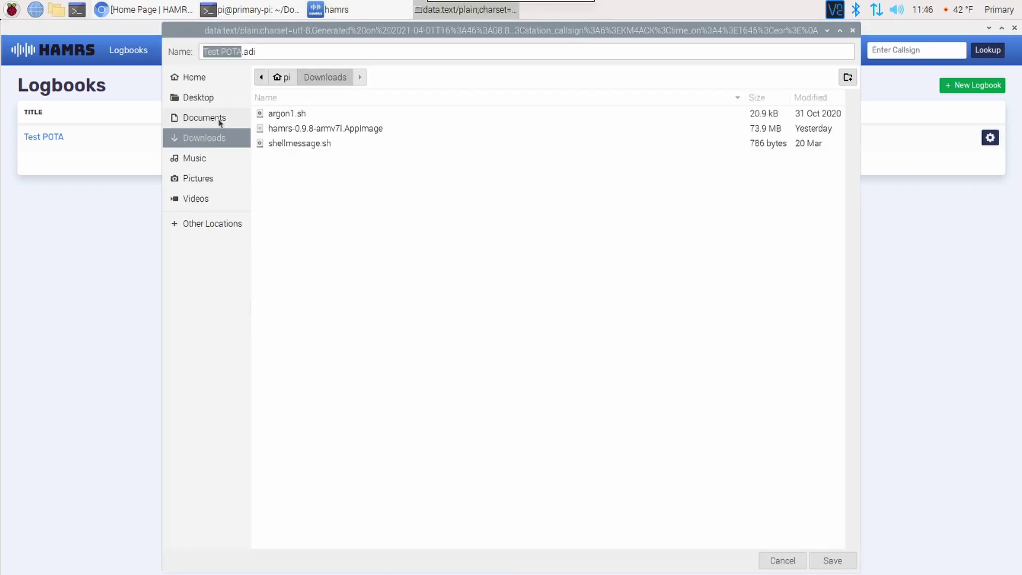
pyautogui.click(194, 97)
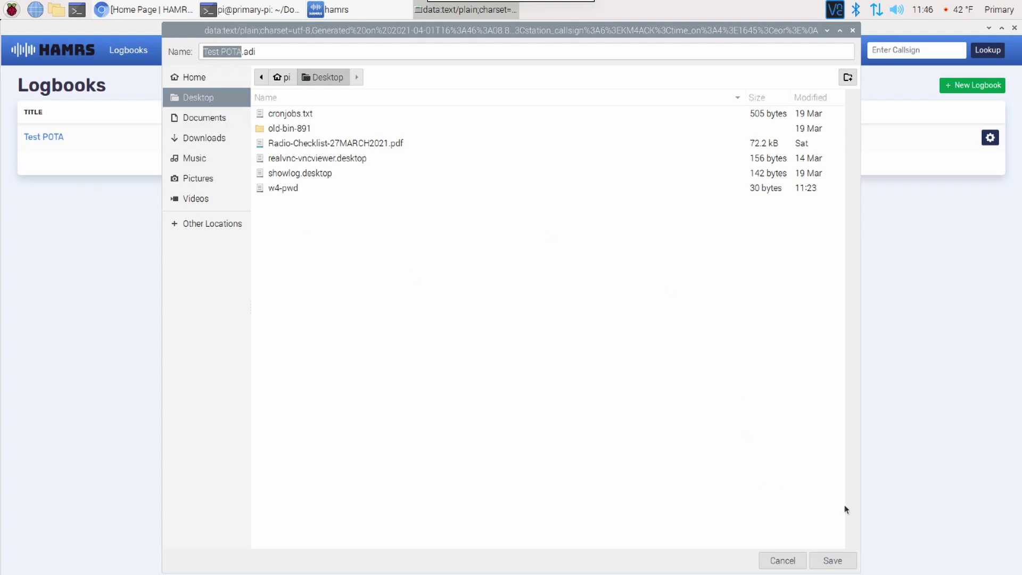
pyautogui.click(832, 559)
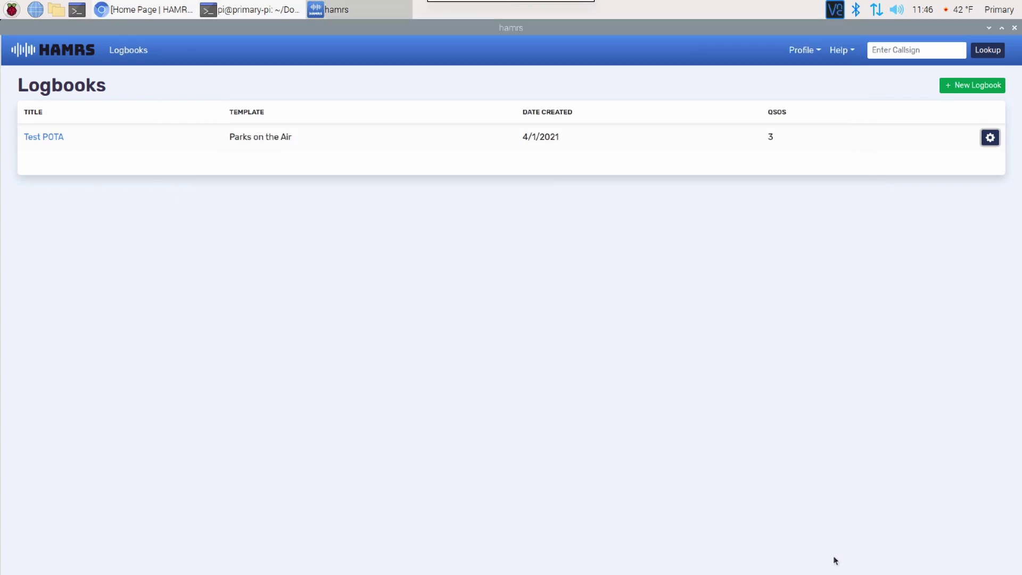
# Minimize HAMRS and the terminal, then open Test POTA.adi from the desktop in the Text Editor
pyautogui.click(989, 28)
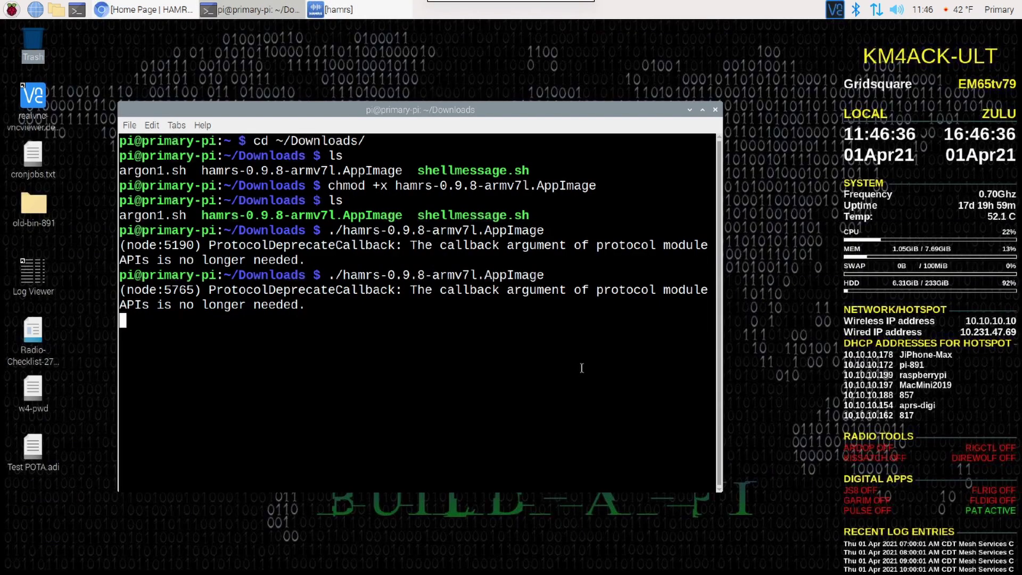
pyautogui.click(688, 110)
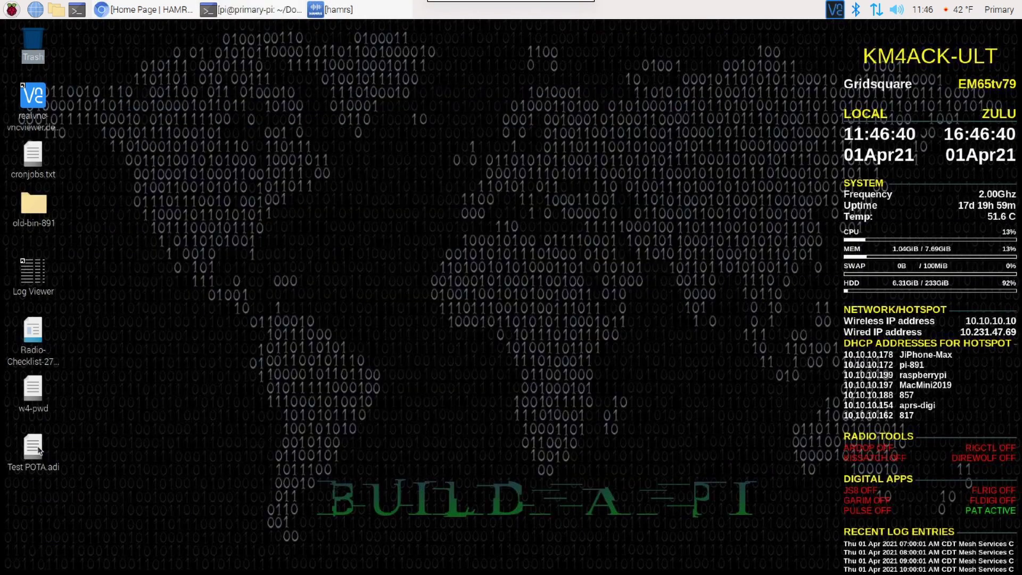
pyautogui.moveTo(33, 447); pyautogui.dragTo(391, 223)
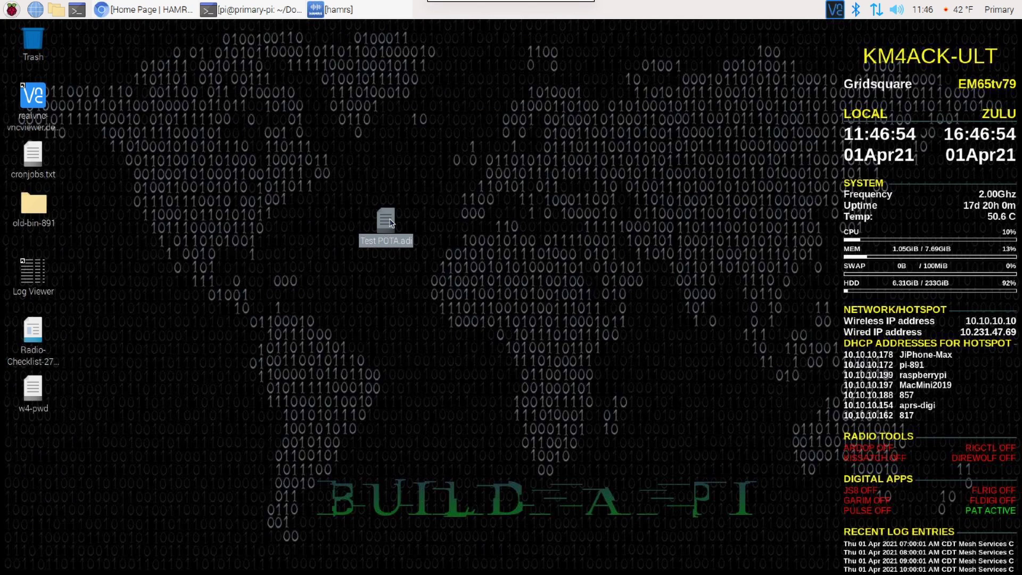
pyautogui.rightClick(390, 223)
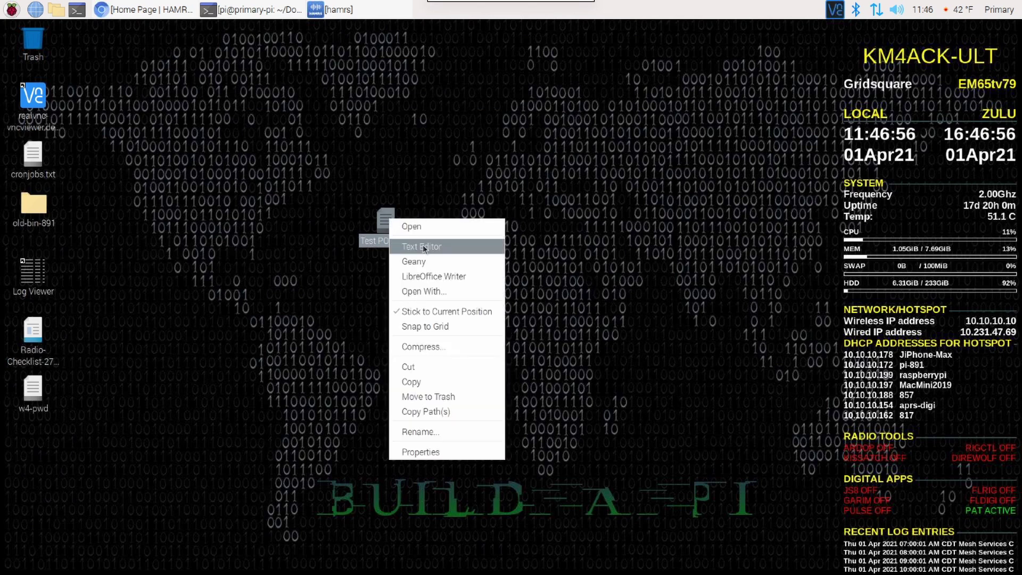
pyautogui.click(424, 250)
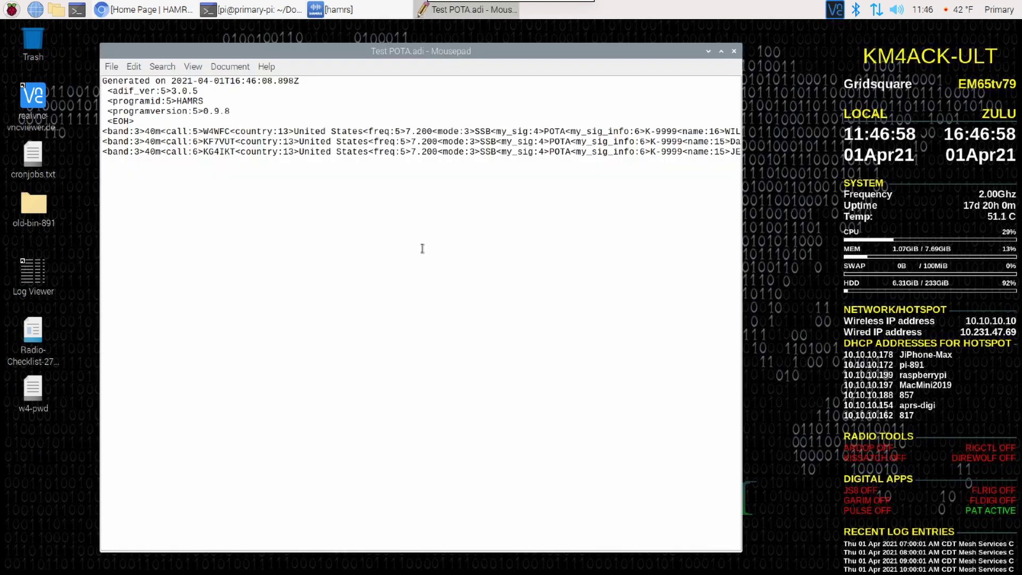